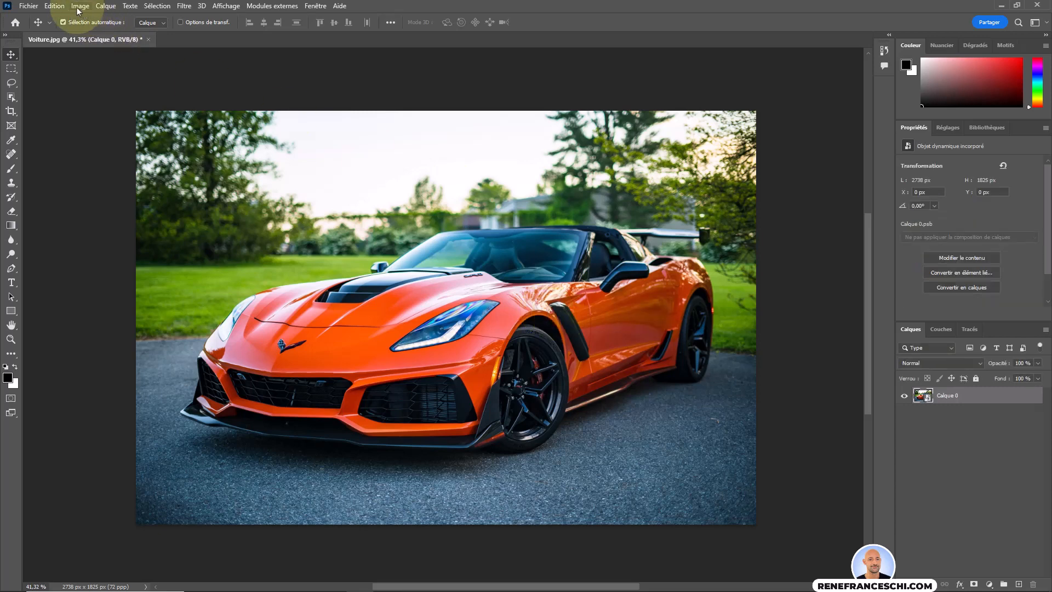
# Start the Virage HDR adjustment on the car photo and accept flattening the document.
pyautogui.click(80, 6)
pyautogui.moveTo(90, 34)
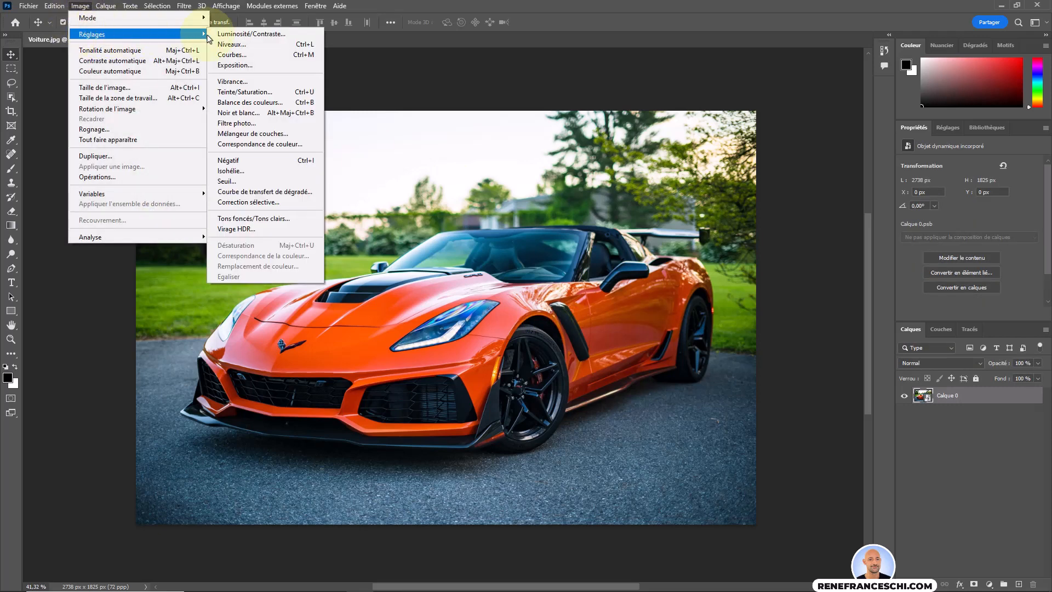
pyautogui.click(268, 230)
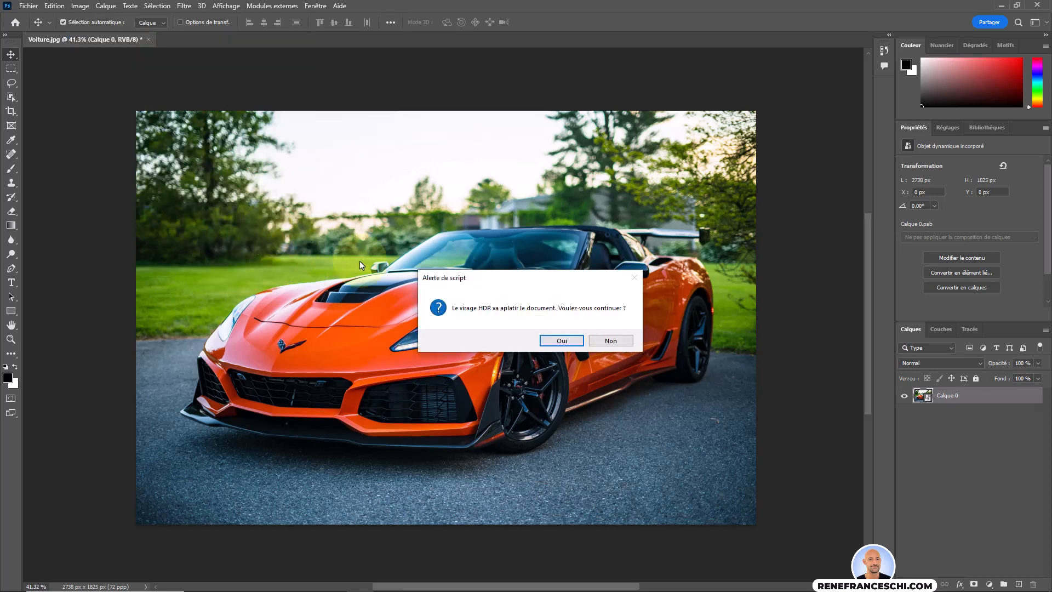
pyautogui.click(555, 340)
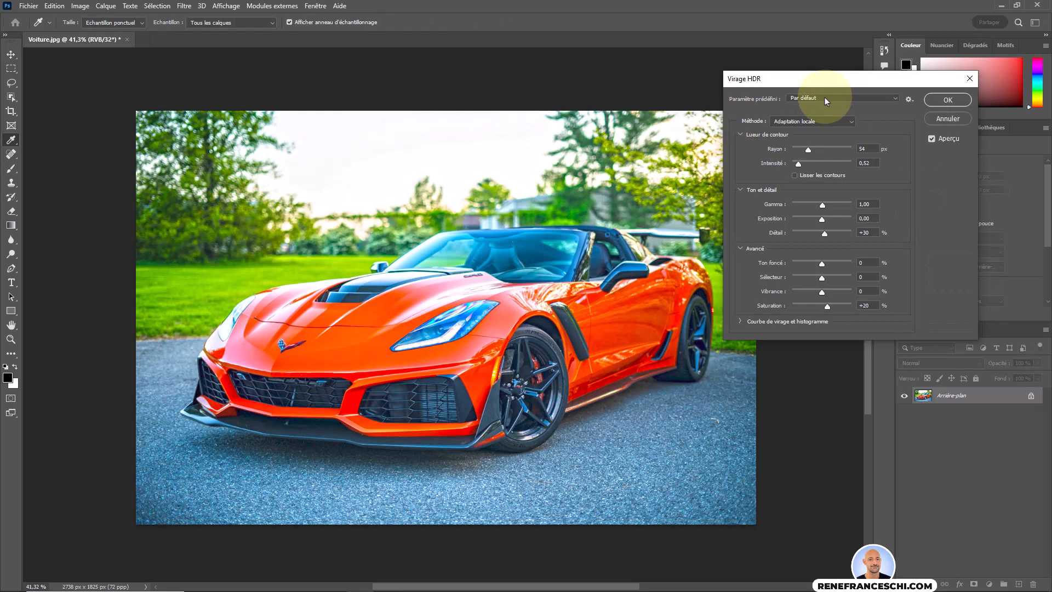
# Try the Contraste élevé photoréaliste and Photoréaliste presets on the car photo.
pyautogui.click(824, 99)
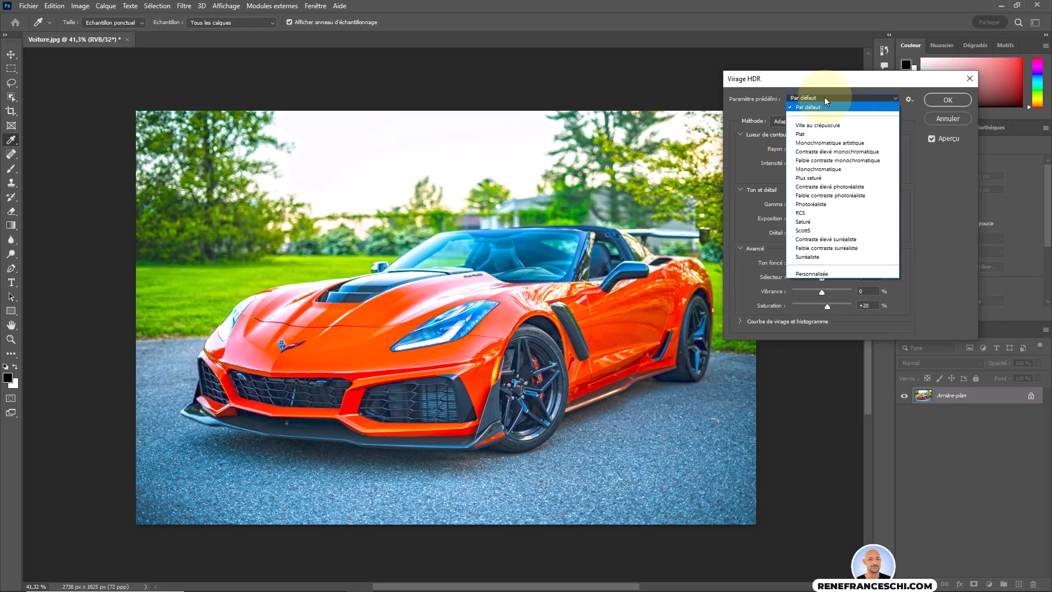
pyautogui.click(826, 187)
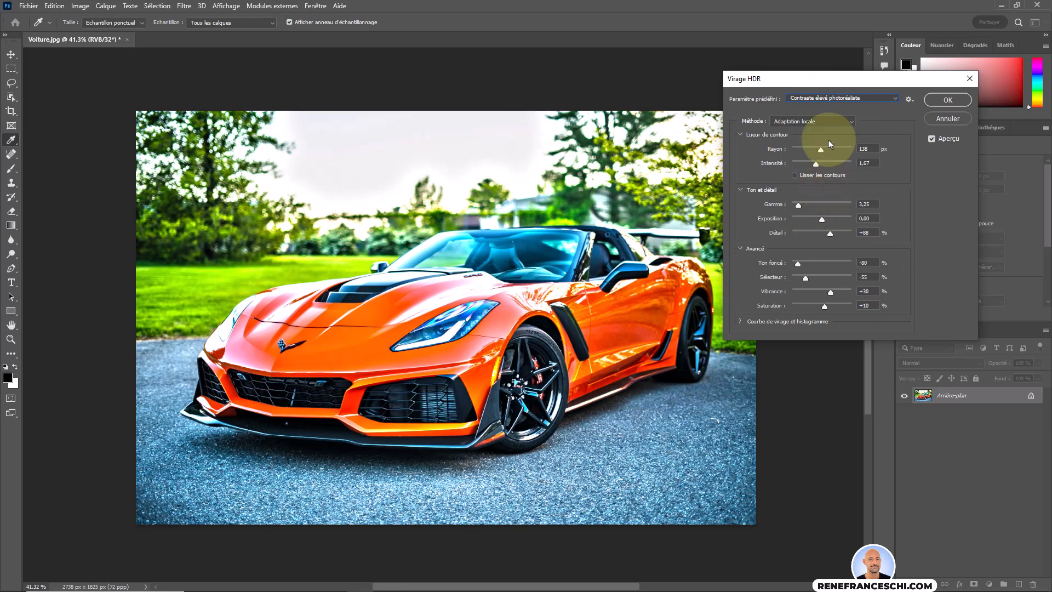
pyautogui.click(831, 100)
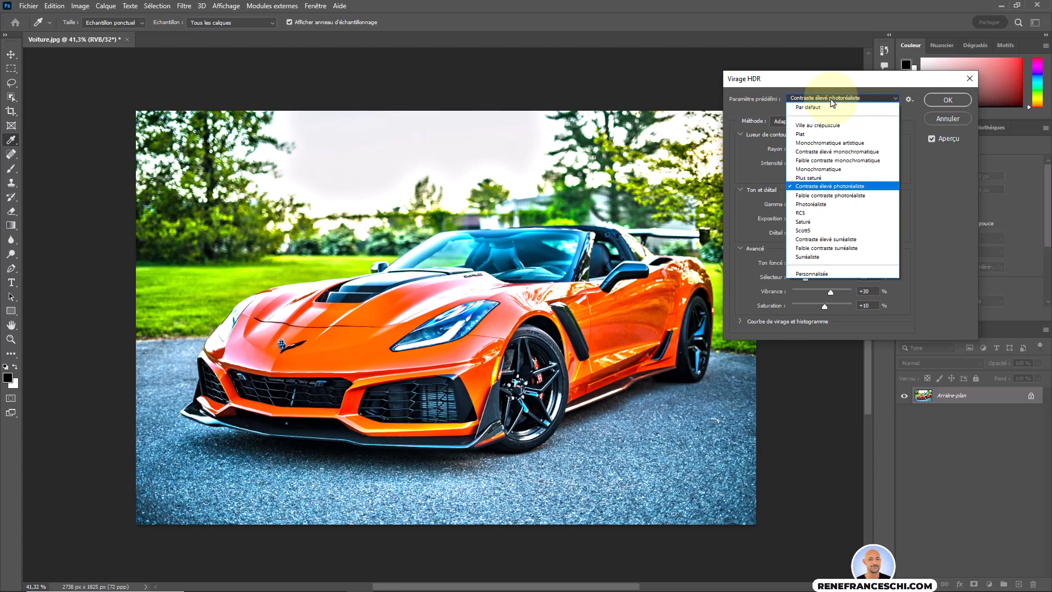
pyautogui.click(828, 207)
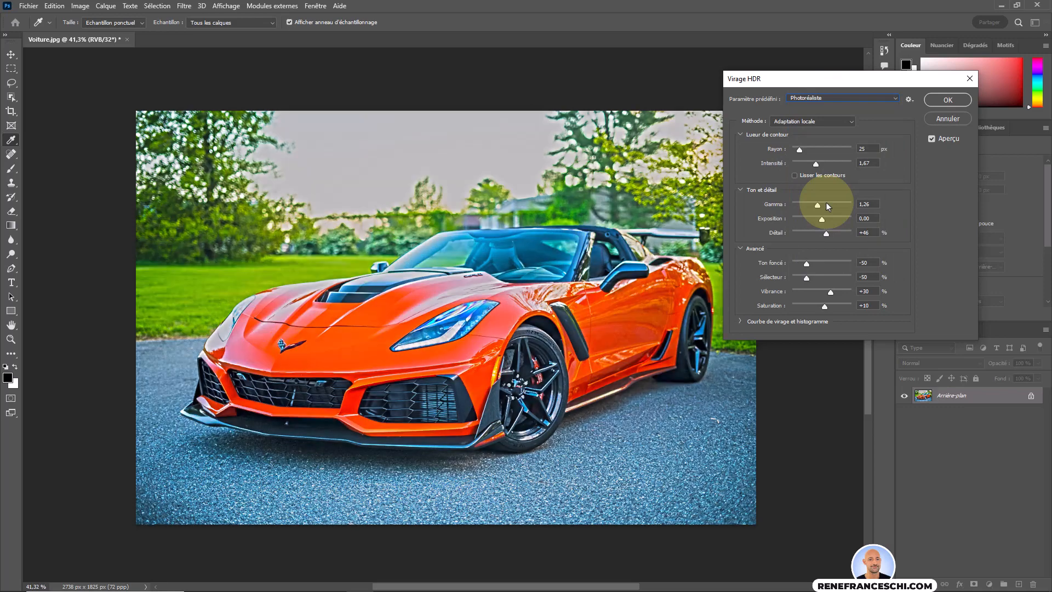
# Compare the Photoréaliste toning with the original photo by switching the preview off and on.
pyautogui.click(932, 140)
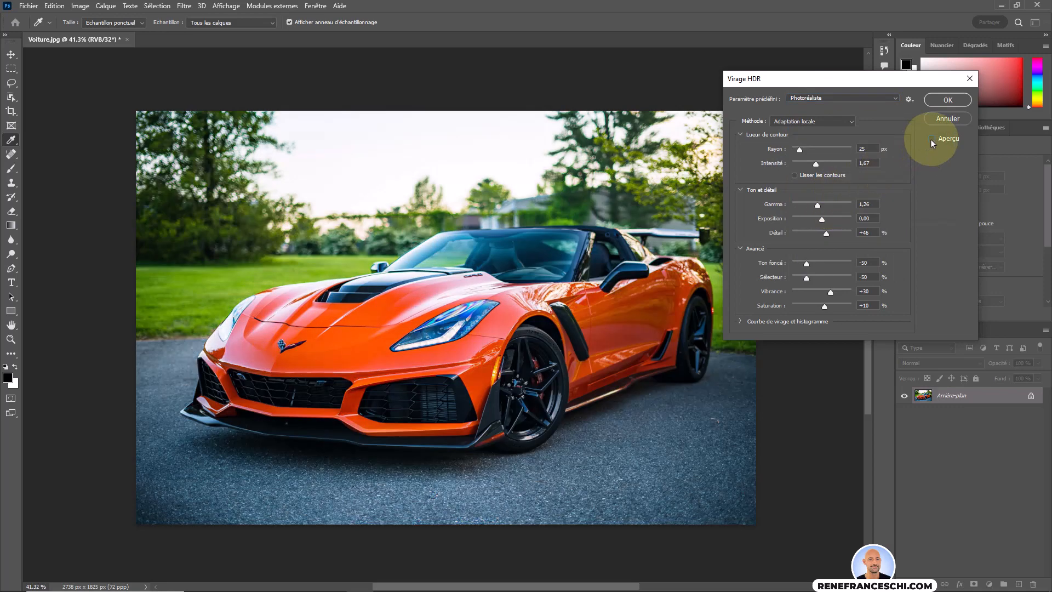
pyautogui.click(931, 139)
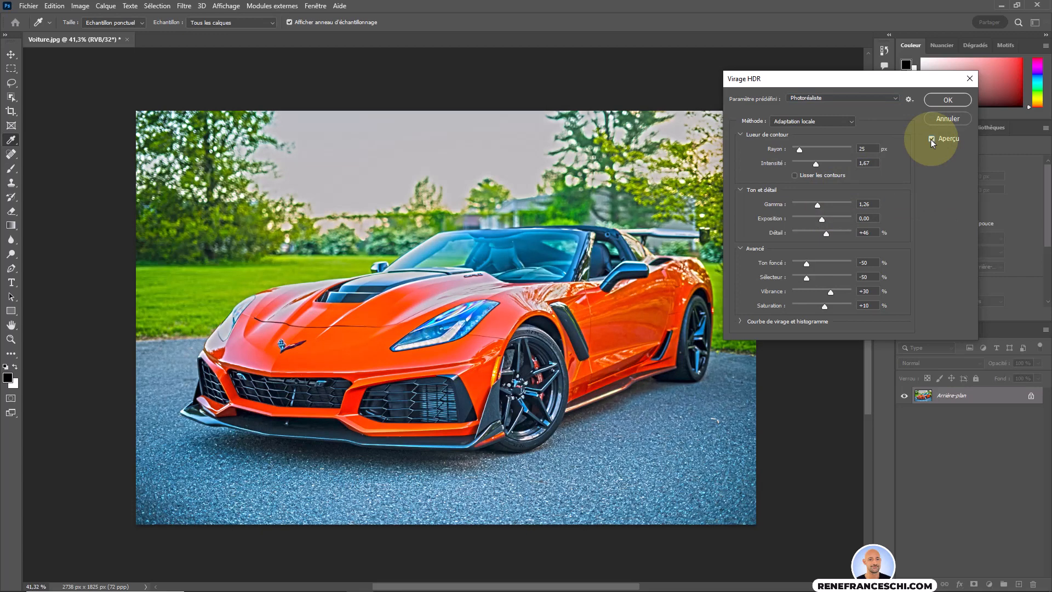
pyautogui.click(931, 139)
pyautogui.click(931, 139)
pyautogui.click(932, 139)
# Choose the Contraste élevé photoréaliste preset and turn the preview back on.
pyautogui.click(824, 99)
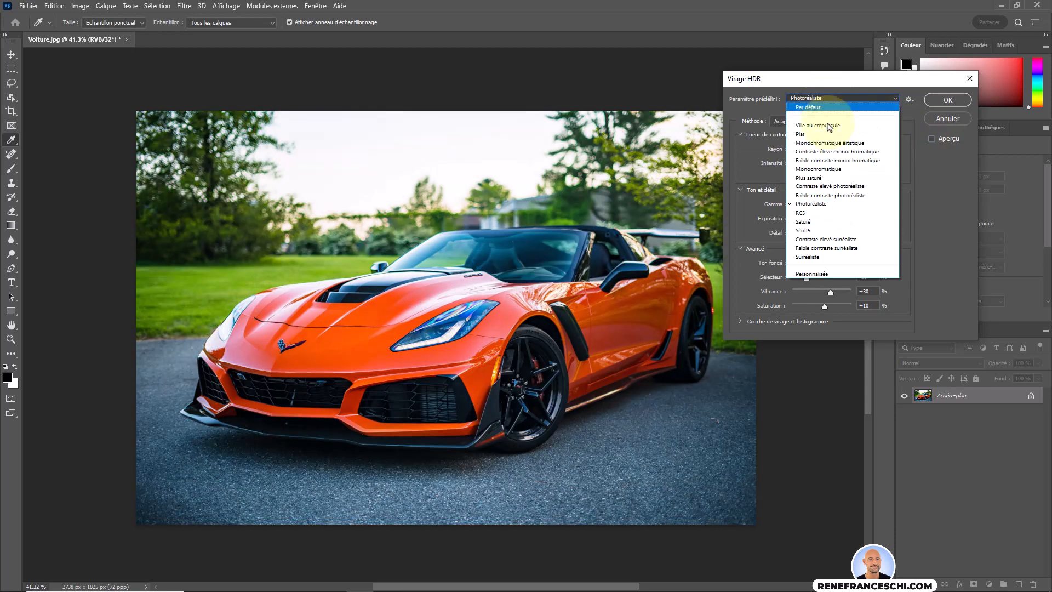
pyautogui.click(828, 187)
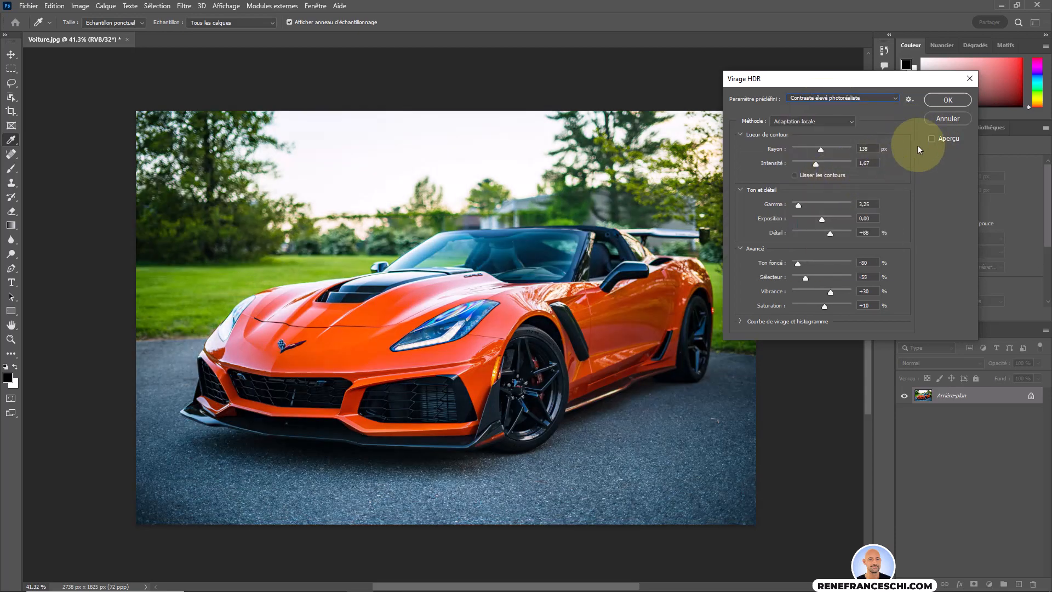
pyautogui.click(932, 139)
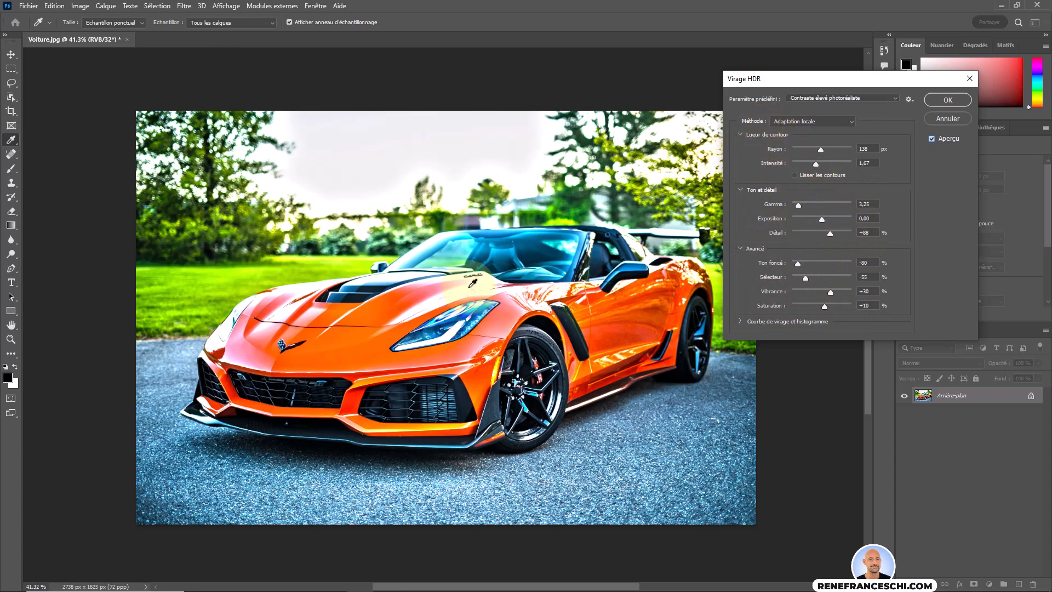
# Set the edge glow radius to 179 px and intensity to 1,64, and enable Lisser les contours.
pyautogui.moveTo(821, 149); pyautogui.dragTo(831, 153)
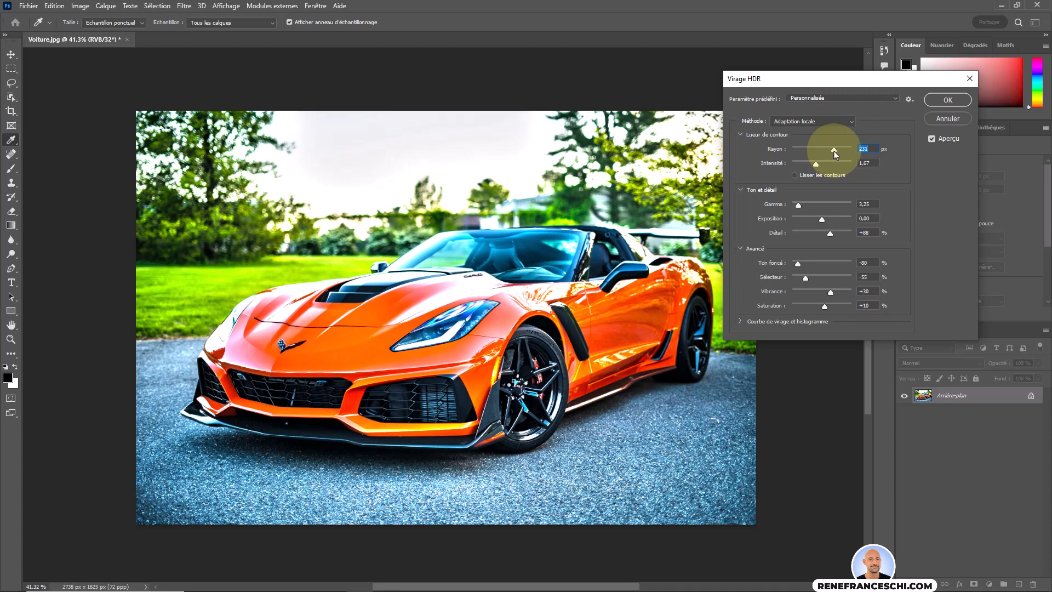
pyautogui.moveTo(834, 150); pyautogui.dragTo(815, 166)
pyautogui.click(816, 176)
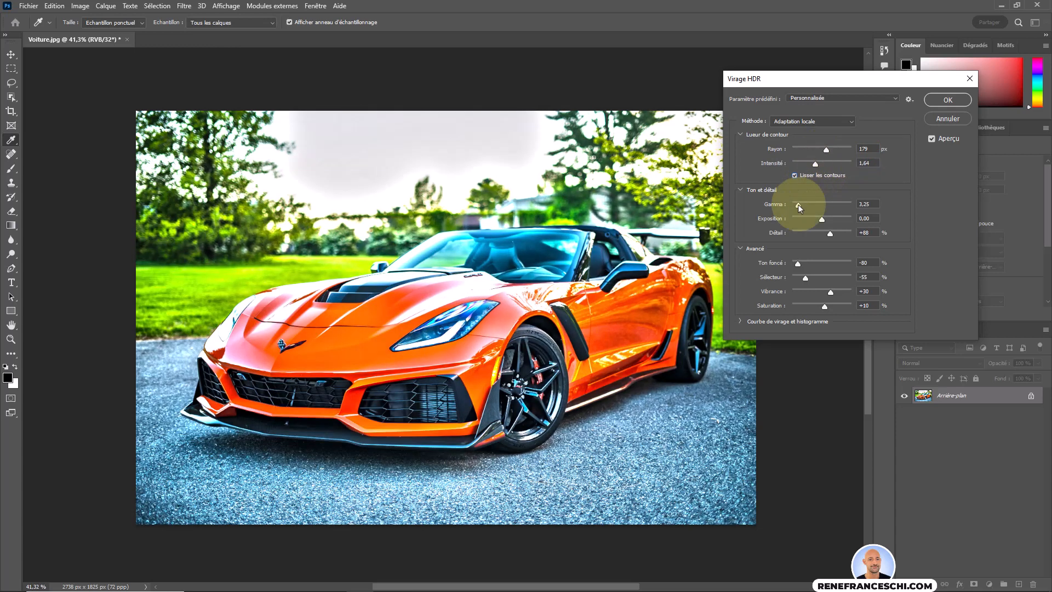
# Set the tone and detail values to Gamma 3,18, Exposition -0,32 and Détail +129 %.
pyautogui.moveTo(802, 208); pyautogui.dragTo(821, 222)
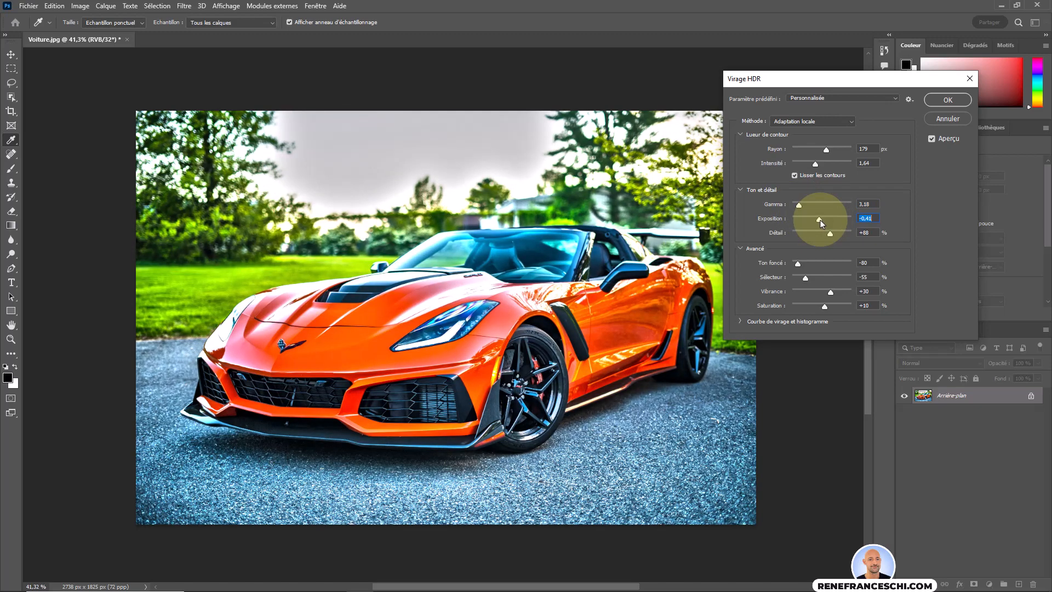
pyautogui.moveTo(820, 219)
pyautogui.mouseDown()
pyautogui.moveTo(839, 236)
pyautogui.moveTo(791, 235)
pyautogui.moveTo(818, 235)
pyautogui.mouseUp()
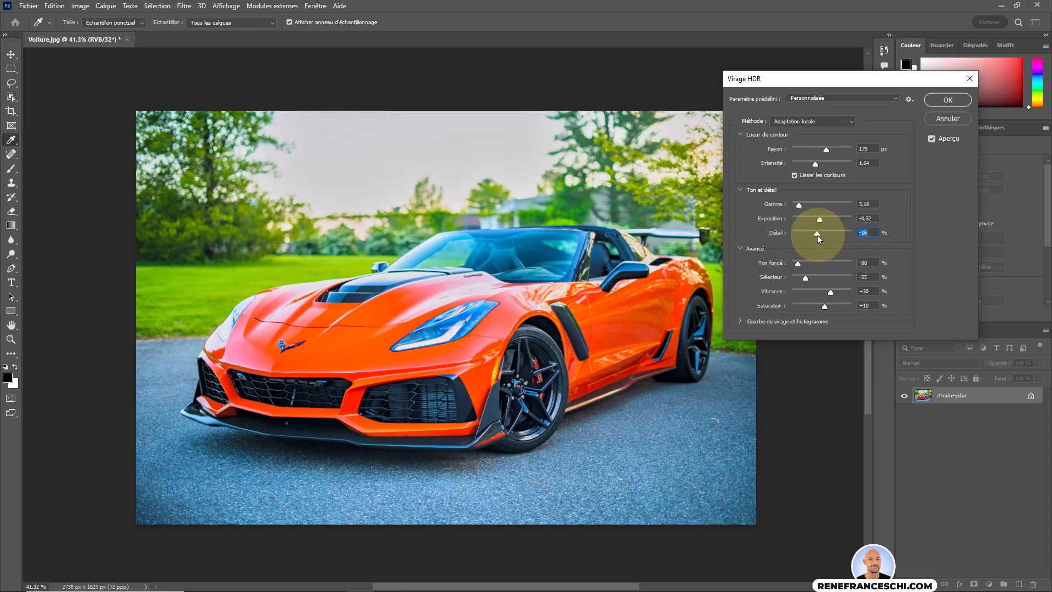
pyautogui.moveTo(818, 234); pyautogui.dragTo(837, 234)
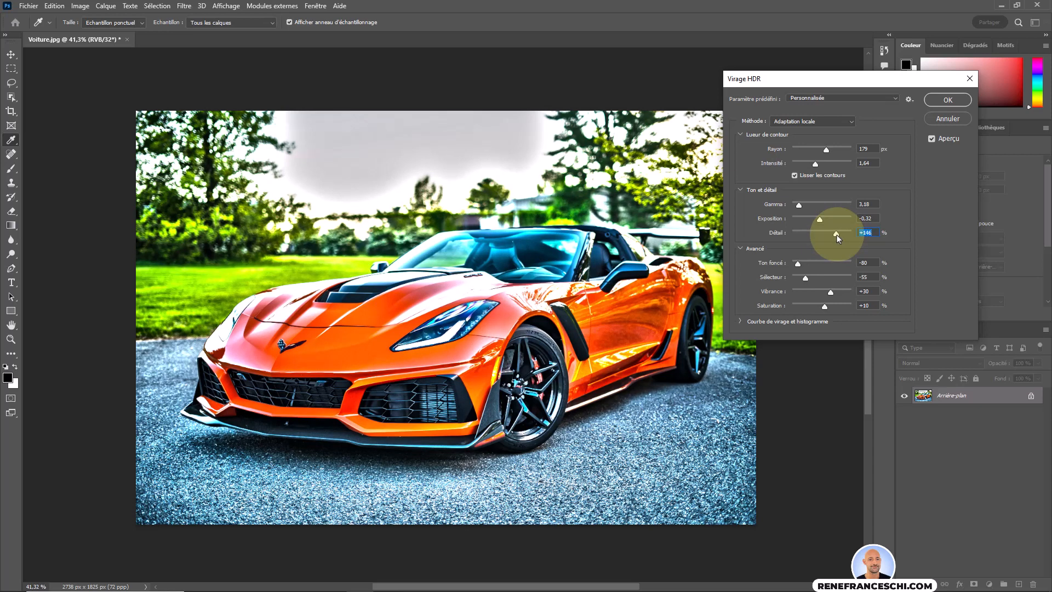
pyautogui.moveTo(838, 234); pyautogui.dragTo(834, 235)
# Set Ton foncé to +28 %, Sélecteur to -38 %, Vibrance to -10 % and Saturation to -3 %, and readjust the edge glow intensity.
pyautogui.moveTo(799, 266)
pyautogui.mouseDown()
pyautogui.moveTo(831, 267)
pyautogui.moveTo(810, 277)
pyautogui.mouseUp()
pyautogui.click(824, 305)
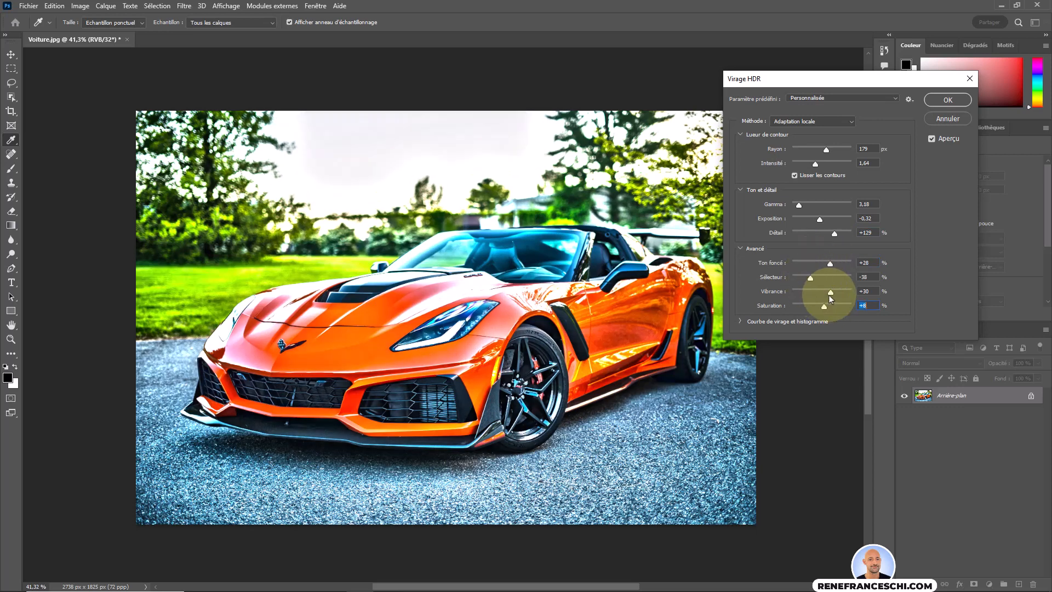
pyautogui.moveTo(829, 292)
pyautogui.mouseDown()
pyautogui.moveTo(819, 292)
pyautogui.moveTo(821, 307)
pyautogui.mouseUp()
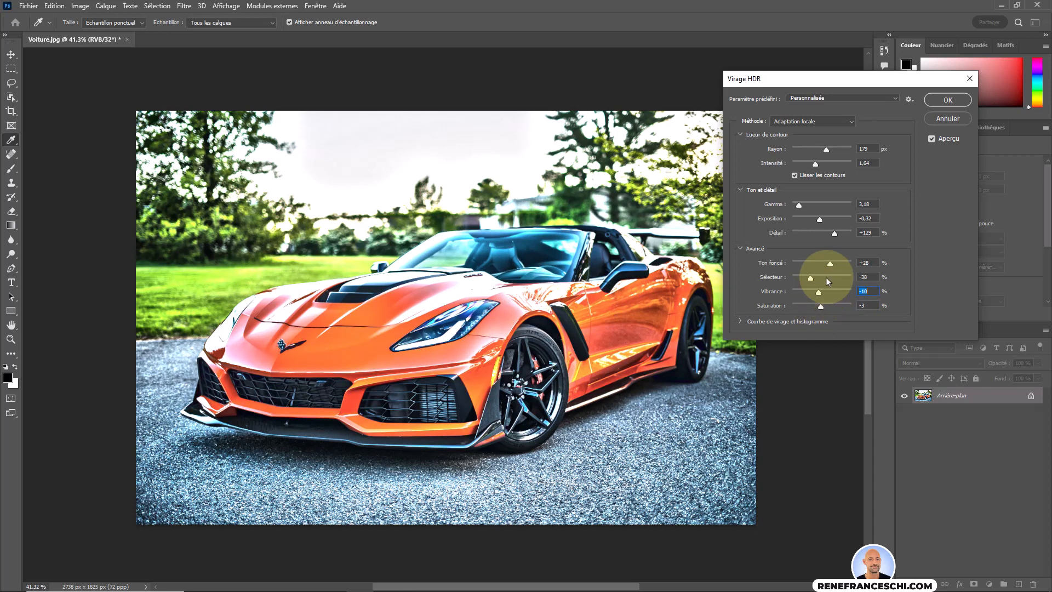
pyautogui.moveTo(816, 164); pyautogui.dragTo(816, 168)
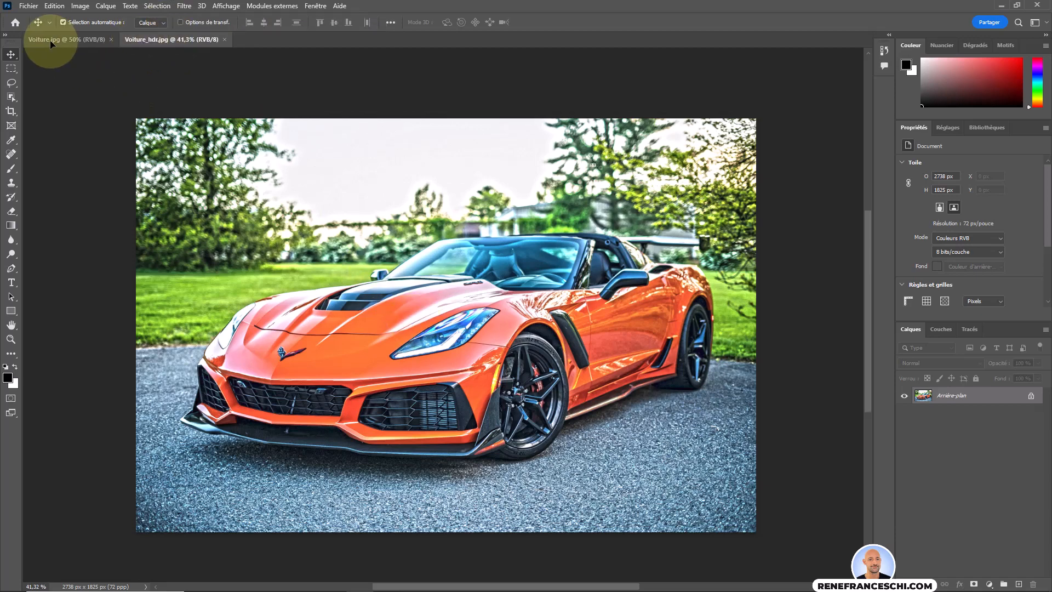
# Copy the toned image from Voiture_hdr.jpg into Voiture.jpg as a new layer aligned over the original.
pyautogui.click(52, 40)
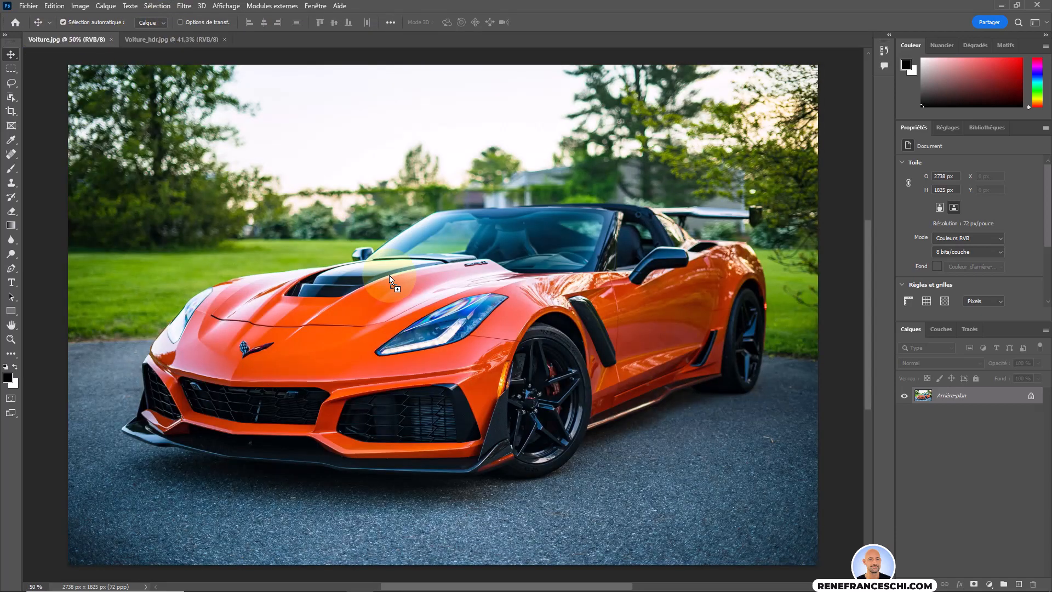
pyautogui.moveTo(389, 275); pyautogui.dragTo(389, 275)
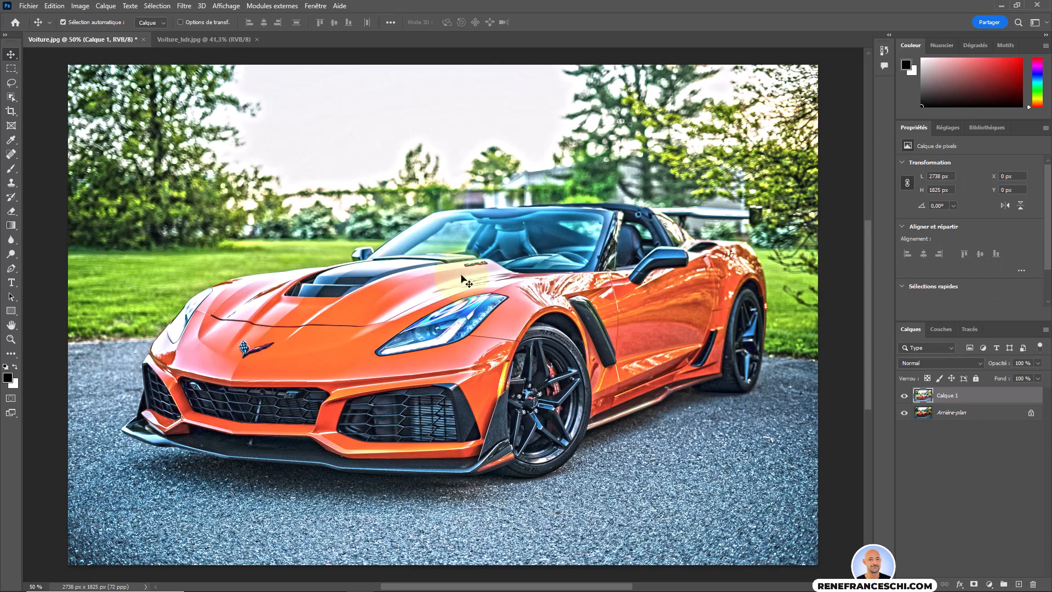
pyautogui.scroll(-3, 461, 277)
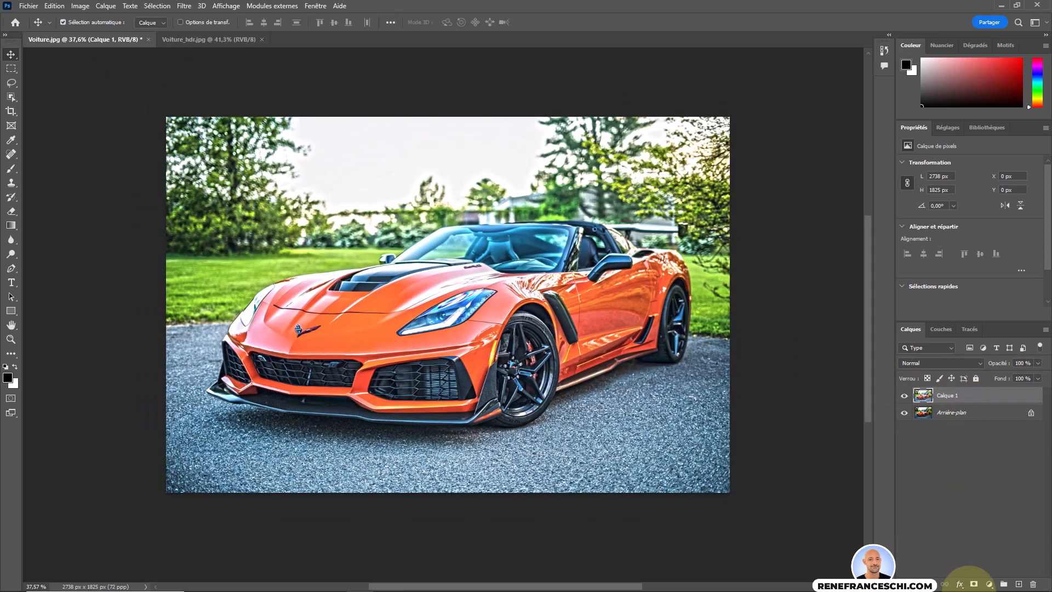
# Add a layer mask to the HDR layer and select the Brush tool with black as the foreground color.
pyautogui.click(976, 585)
pyautogui.click(11, 168)
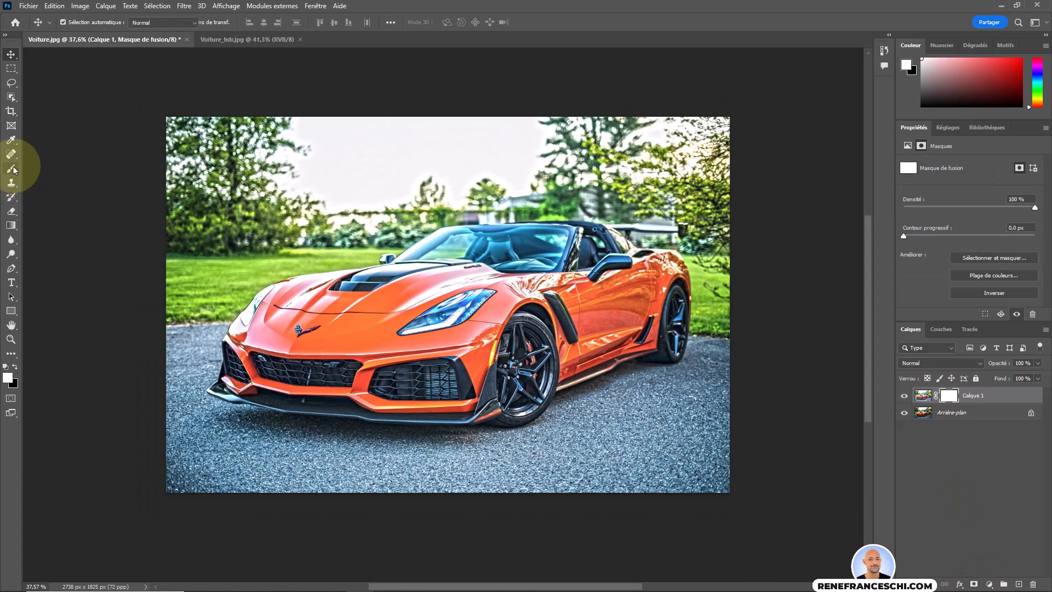
pyautogui.click(19, 366)
pyautogui.click(15, 367)
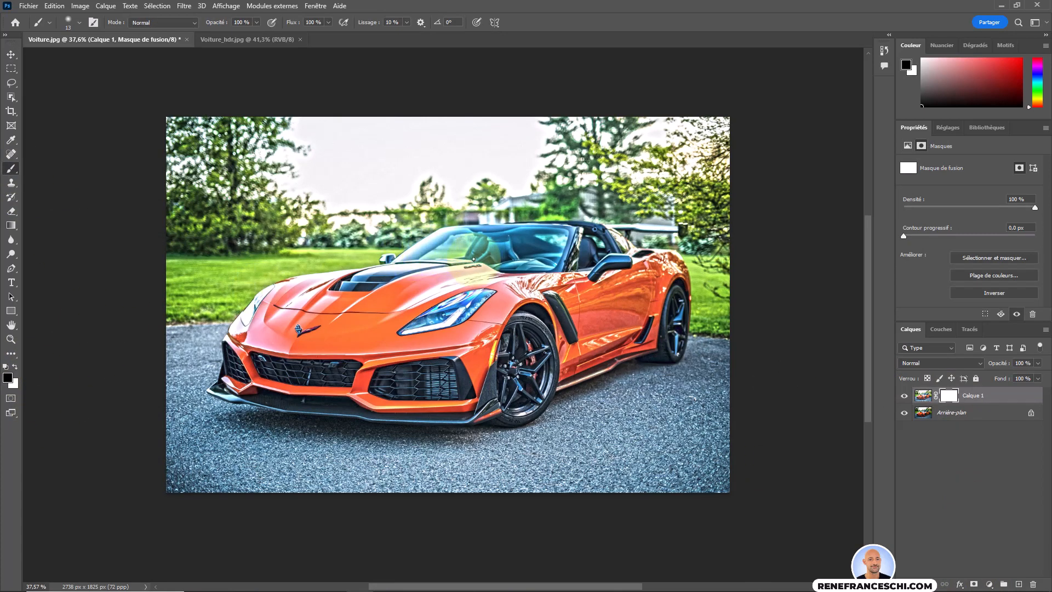
# Paint black on the mask over the sky, trees, grass and road around the car, starting with a 381 px soft brush.
pyautogui.rightClick(481, 230)
pyautogui.moveTo(514, 244); pyautogui.dragTo(534, 244)
pyautogui.moveTo(545, 242); pyautogui.dragTo(571, 242)
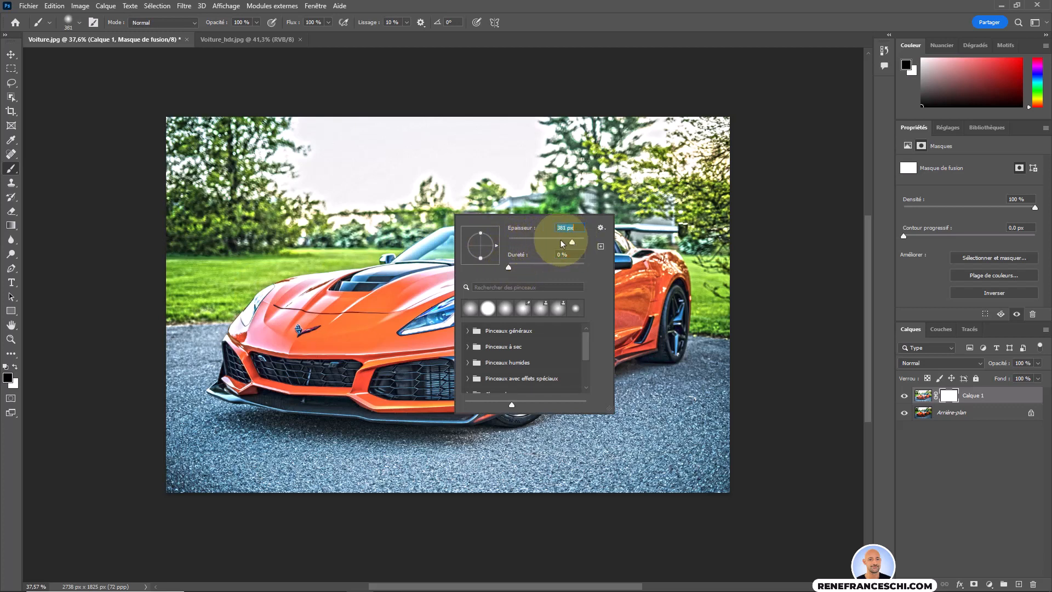
pyautogui.click(396, 220)
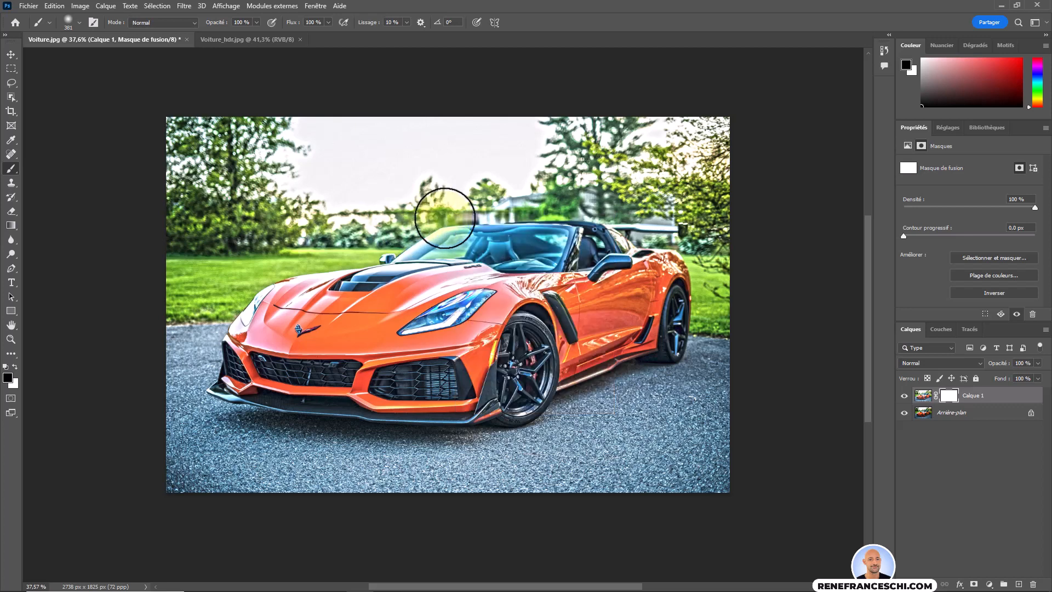
pyautogui.moveTo(426, 220)
pyautogui.mouseDown()
pyautogui.moveTo(606, 230)
pyautogui.moveTo(419, 206)
pyautogui.moveTo(197, 209)
pyautogui.moveTo(204, 171)
pyautogui.moveTo(182, 137)
pyautogui.moveTo(600, 168)
pyautogui.moveTo(576, 176)
pyautogui.moveTo(618, 214)
pyautogui.moveTo(630, 181)
pyautogui.moveTo(713, 194)
pyautogui.moveTo(730, 240)
pyautogui.moveTo(628, 212)
pyautogui.mouseUp()
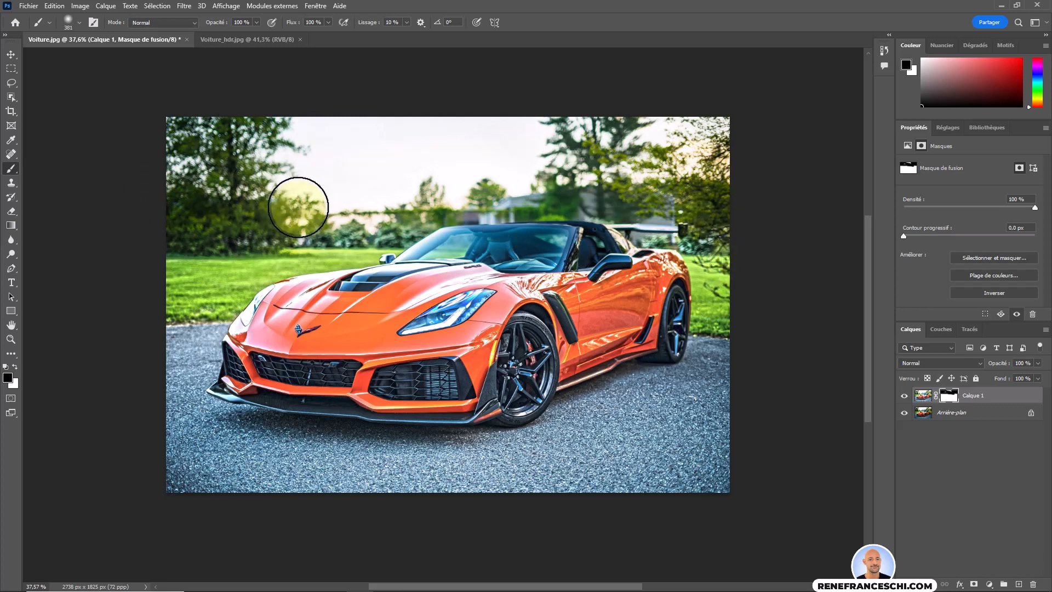
pyautogui.moveTo(301, 206)
pyautogui.mouseDown()
pyautogui.moveTo(181, 285)
pyautogui.moveTo(377, 211)
pyautogui.moveTo(446, 166)
pyautogui.mouseUp()
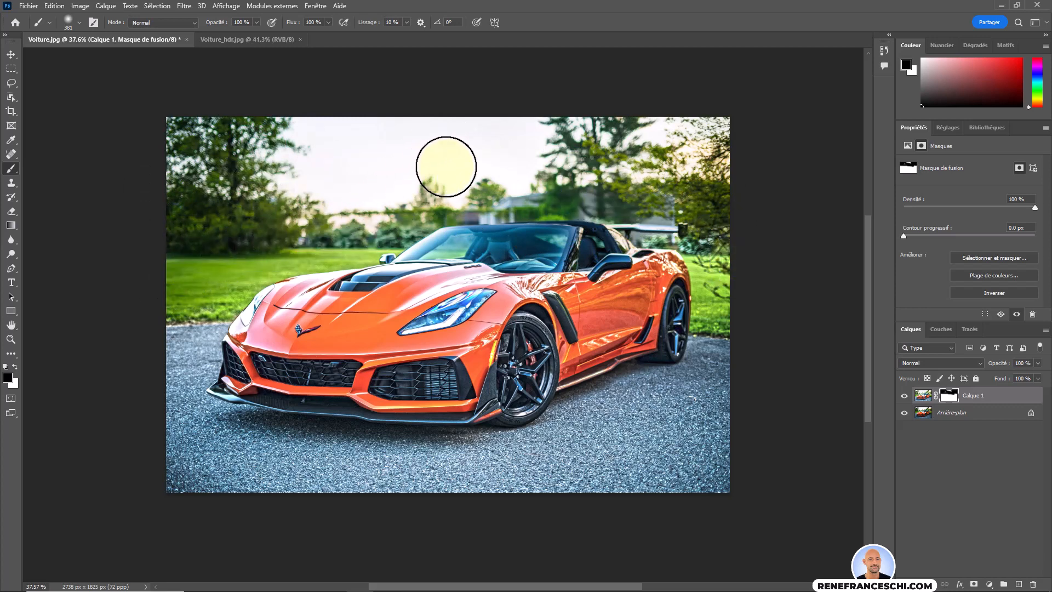
pyautogui.moveTo(702, 378)
pyautogui.mouseDown()
pyautogui.moveTo(616, 481)
pyautogui.moveTo(608, 465)
pyautogui.moveTo(564, 485)
pyautogui.moveTo(629, 474)
pyautogui.moveTo(420, 486)
pyautogui.moveTo(170, 385)
pyautogui.moveTo(188, 274)
pyautogui.moveTo(169, 298)
pyautogui.moveTo(251, 192)
pyautogui.mouseUp()
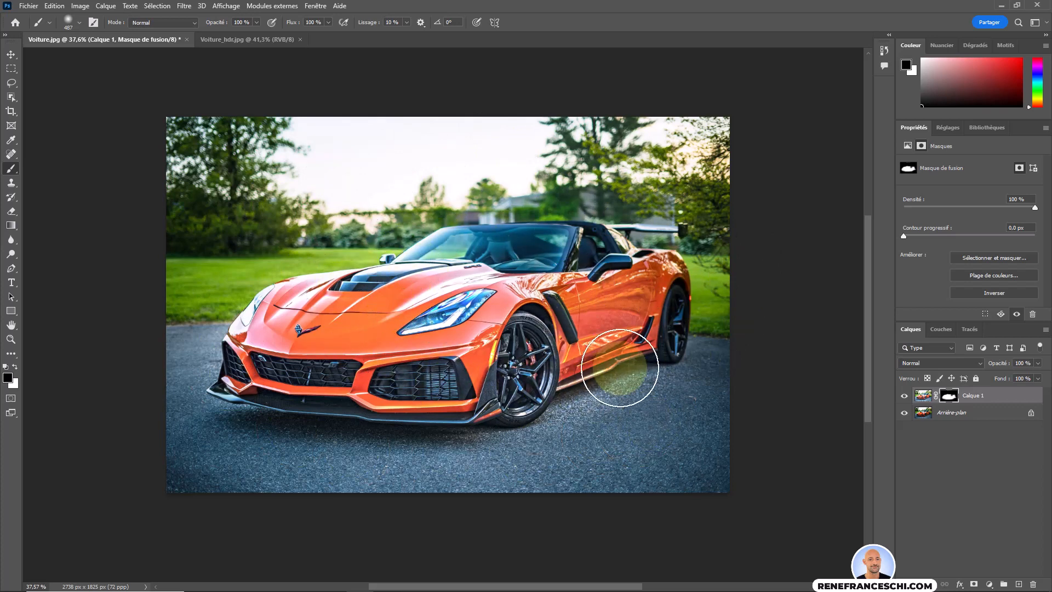
# Compare the photo with and without the masked HDR layer, and set that layer's blend mode to Eclaircir.
pyautogui.click(904, 395)
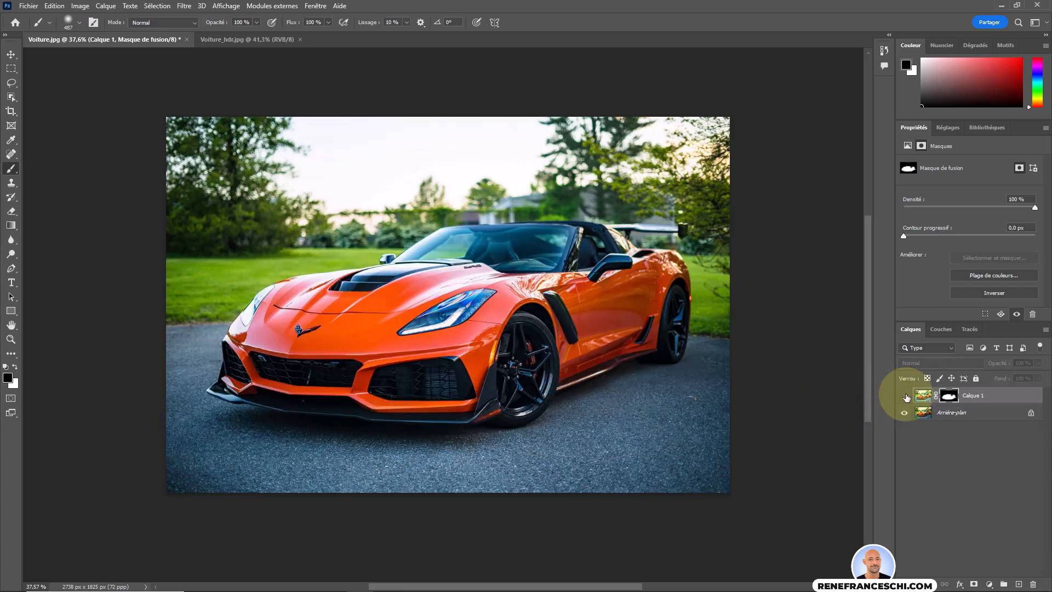
pyautogui.click(905, 395)
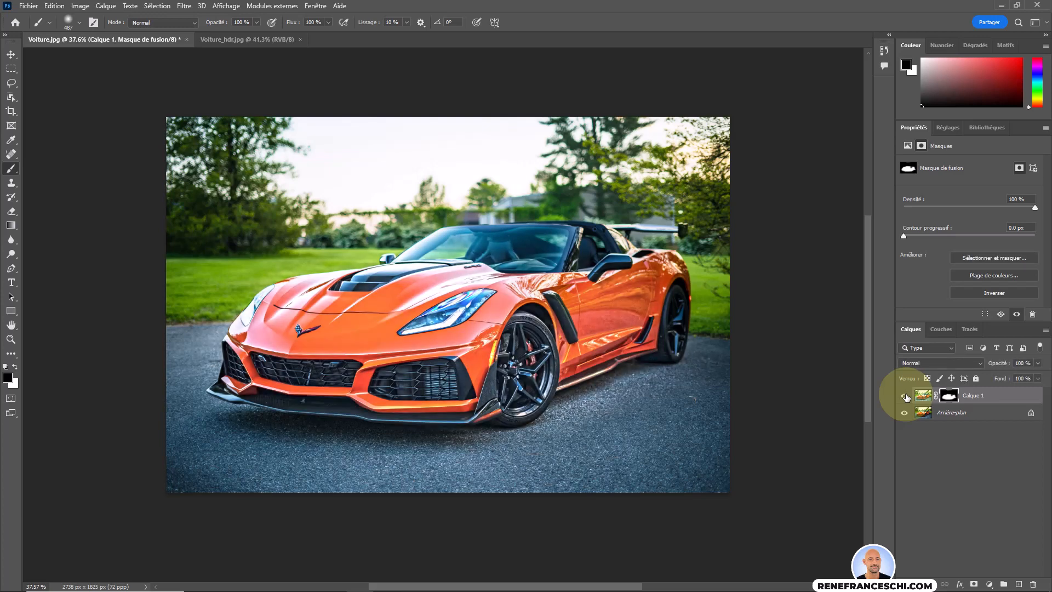
pyautogui.click(915, 363)
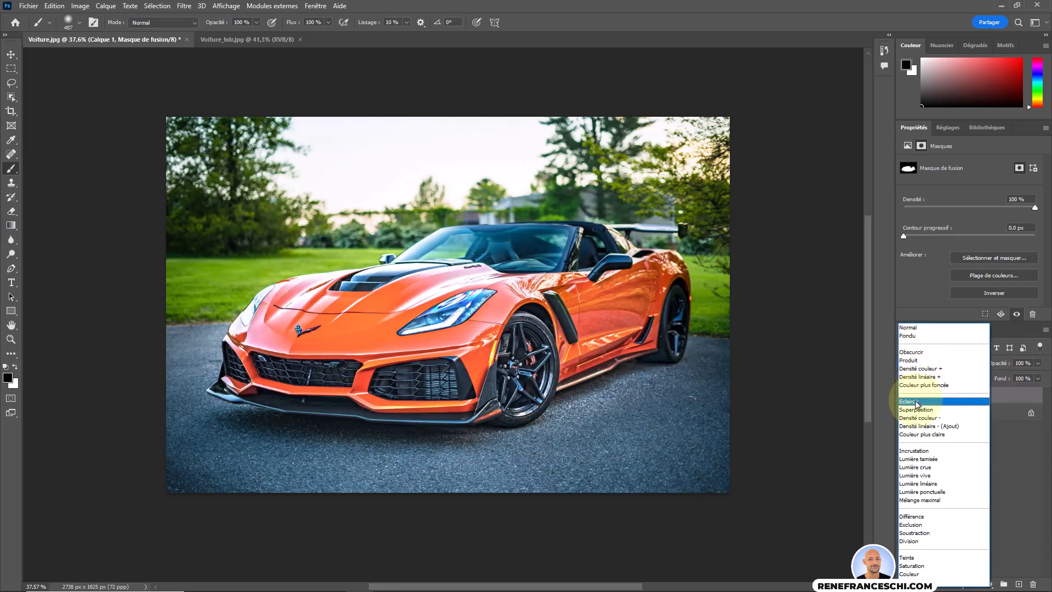
pyautogui.click(915, 401)
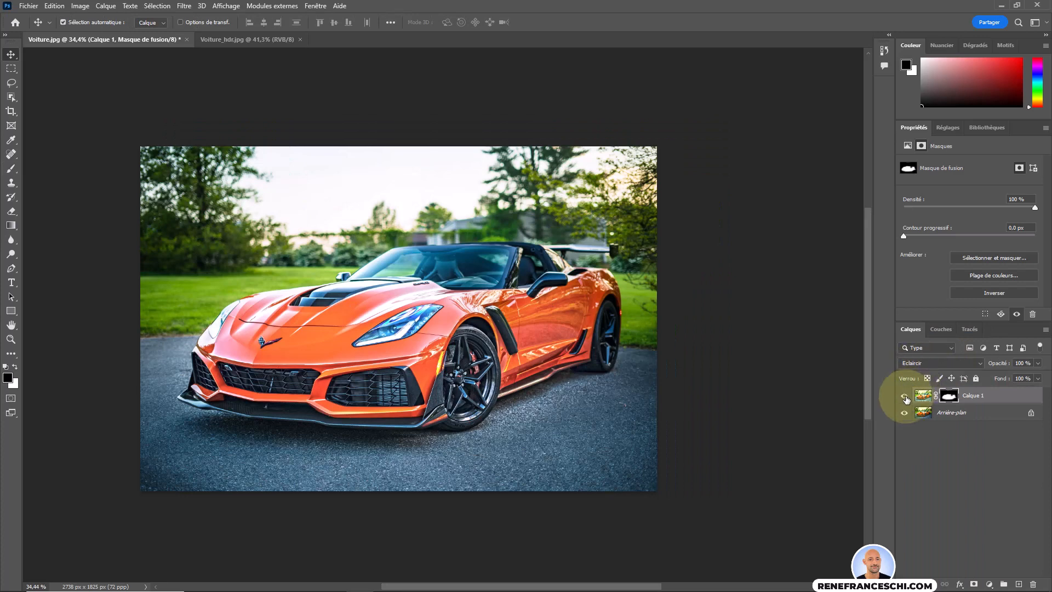
# Toggle the visibility of the HDR layer repeatedly to compare the Eclaircir blend with the original photo.
pyautogui.click(904, 396)
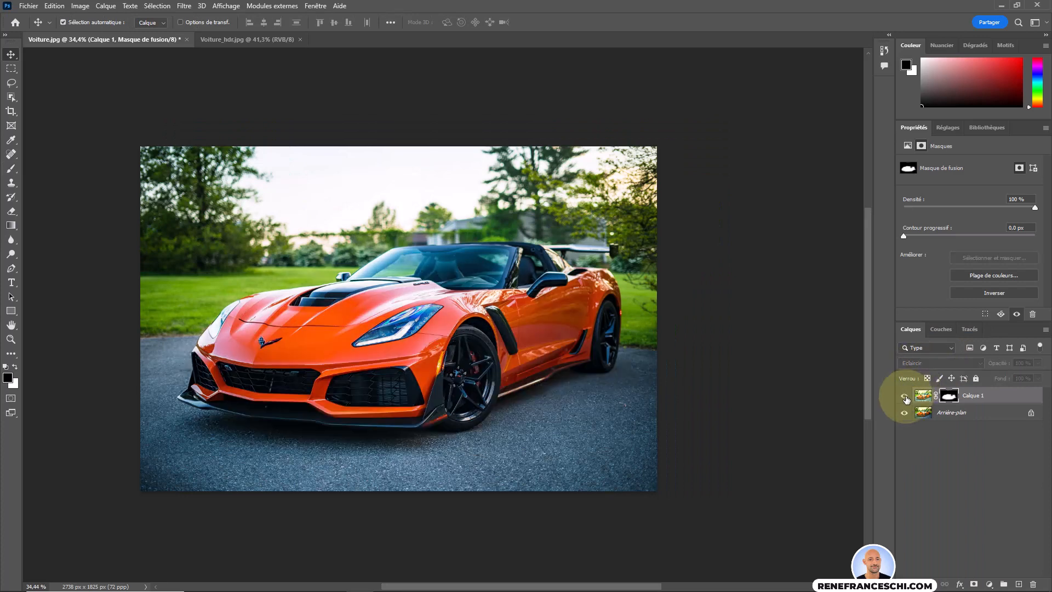
pyautogui.click(906, 399)
pyautogui.click(904, 399)
pyautogui.click(904, 399)
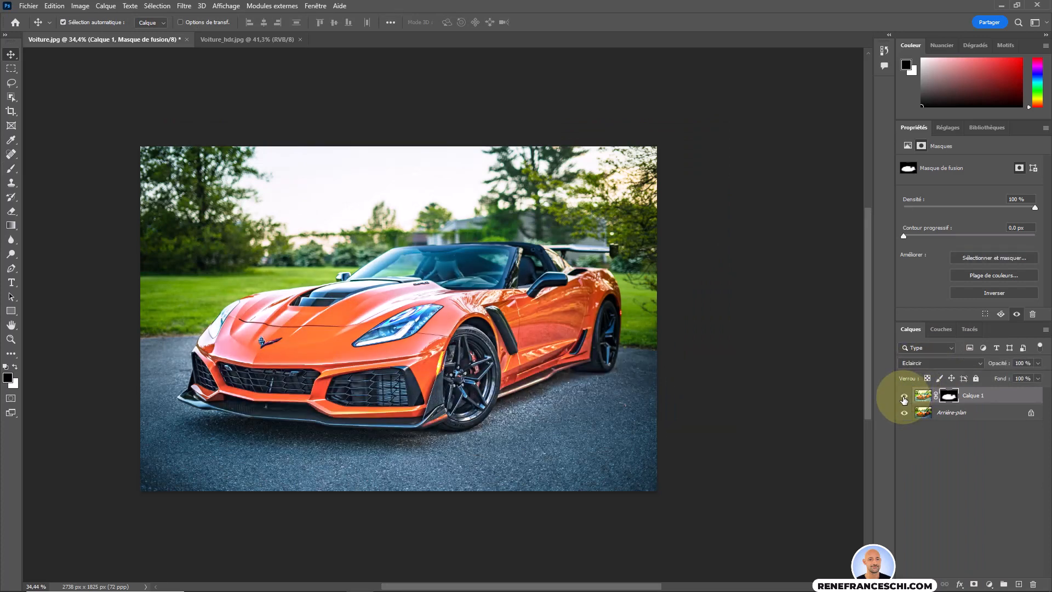
pyautogui.click(904, 399)
pyautogui.click(904, 399)
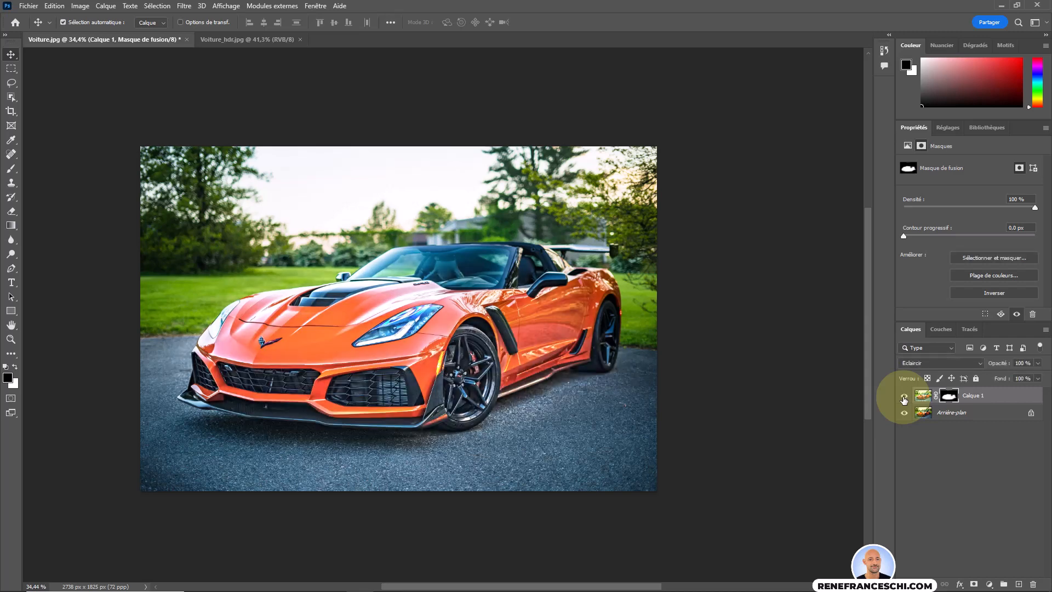